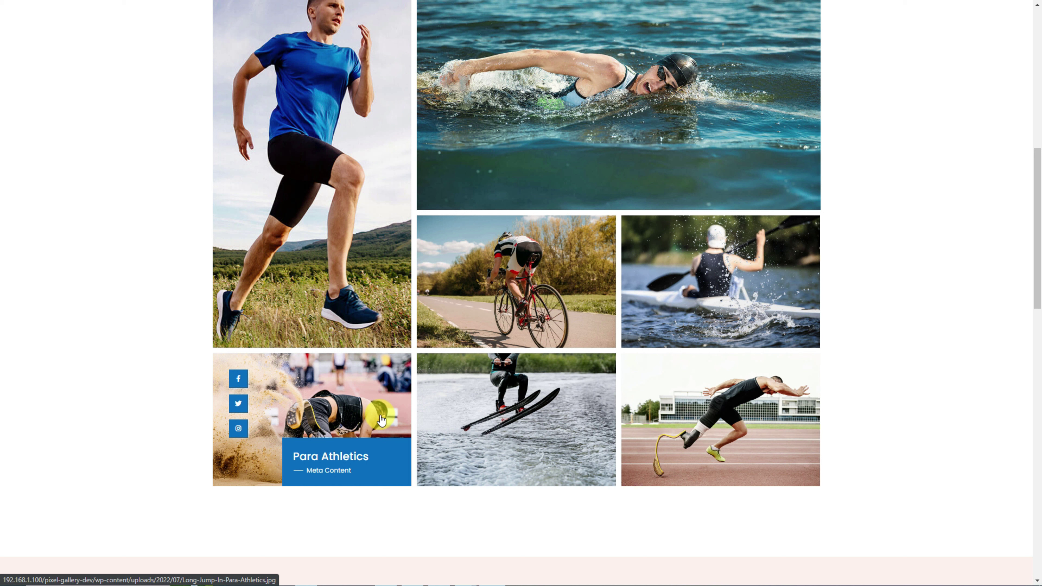
# - Examine the hover overlays on the bottom-row sports images and the Advanced Gallery section further down the demo page
pyautogui.moveTo(481, 407)
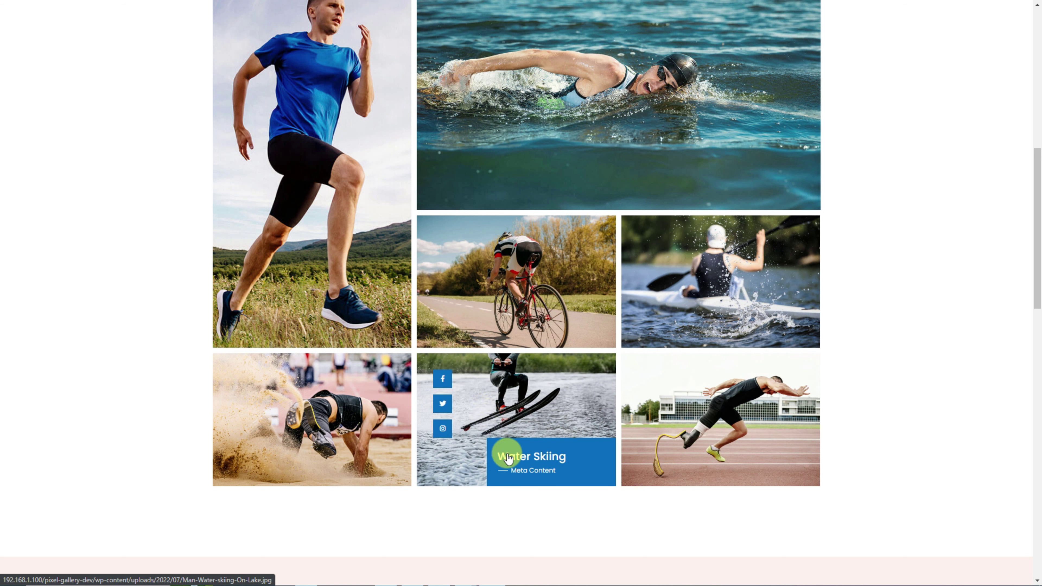
pyautogui.moveTo(697, 458)
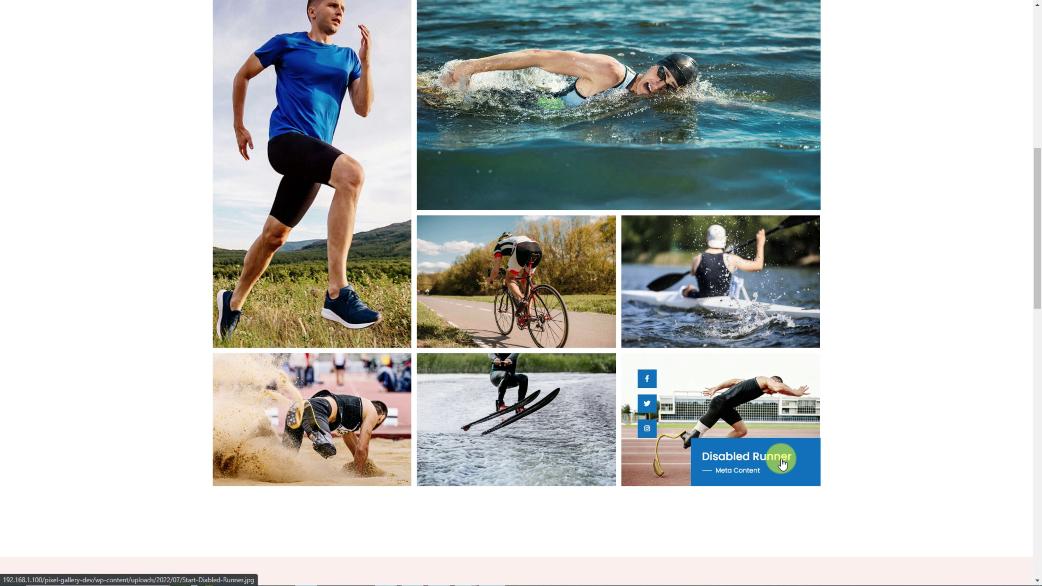
pyautogui.scroll(-4, 921, 460)
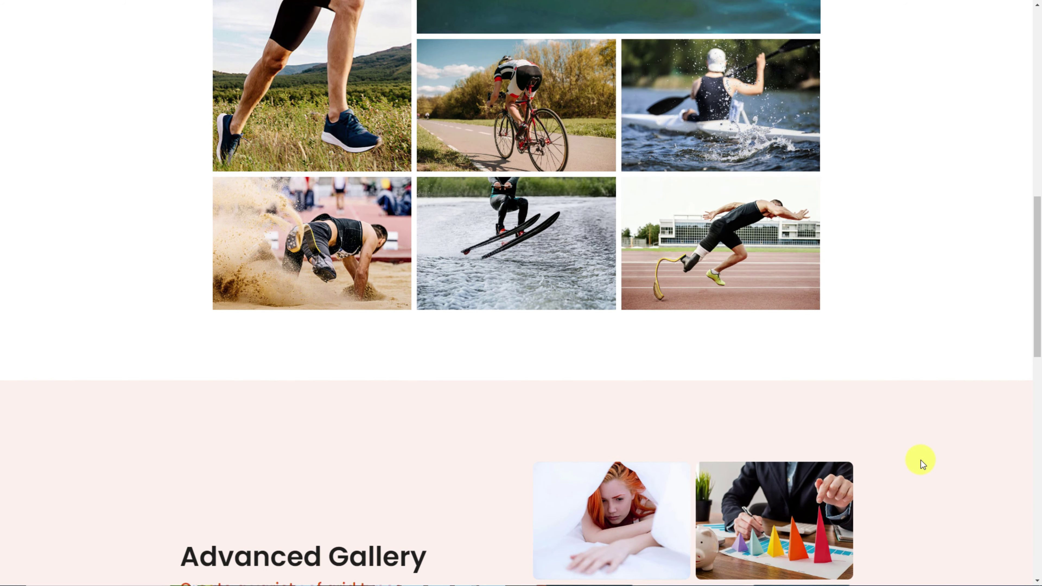
pyautogui.scroll(-8, 920, 460)
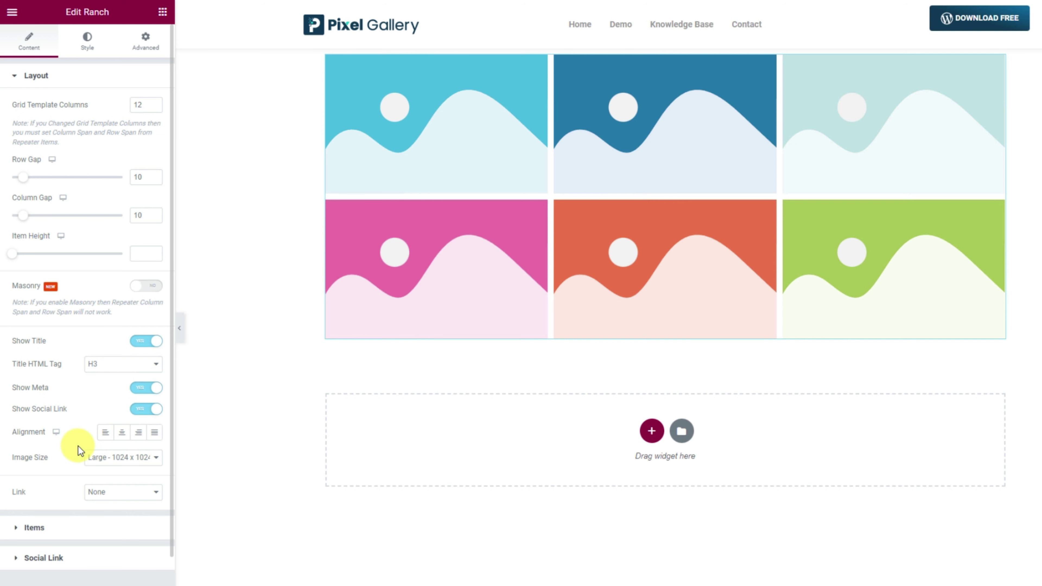
# - Set the gallery's image size to Full and its link to Media File with the lightbox set to Yes
pyautogui.click(133, 459)
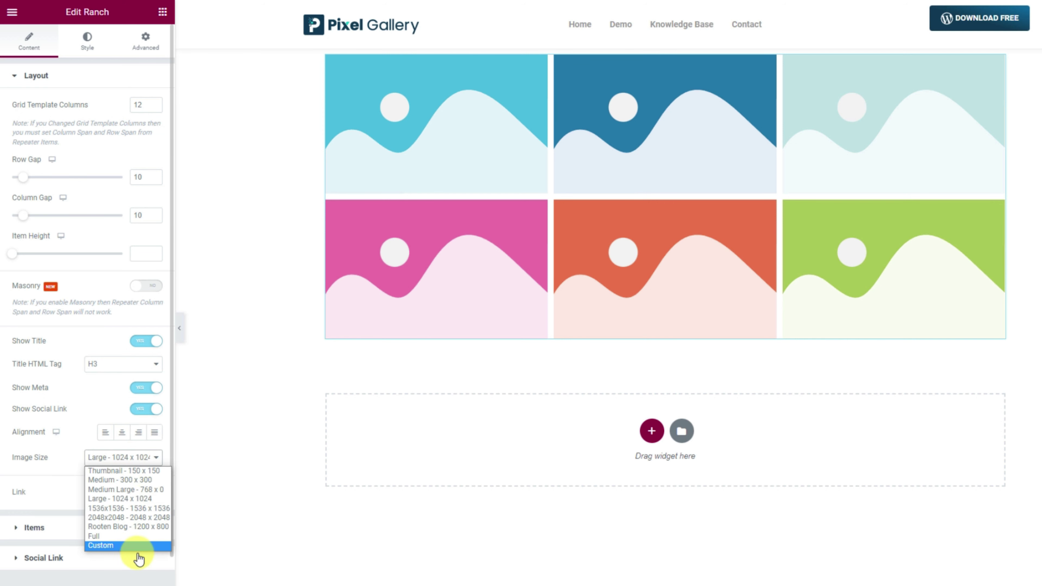
pyautogui.click(141, 538)
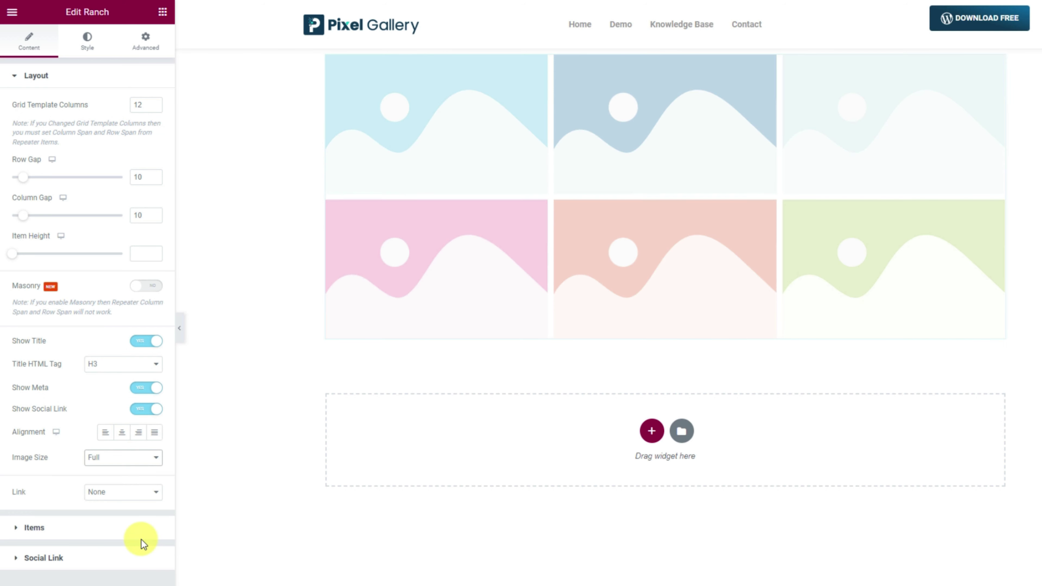
pyautogui.click(124, 492)
pyautogui.click(113, 543)
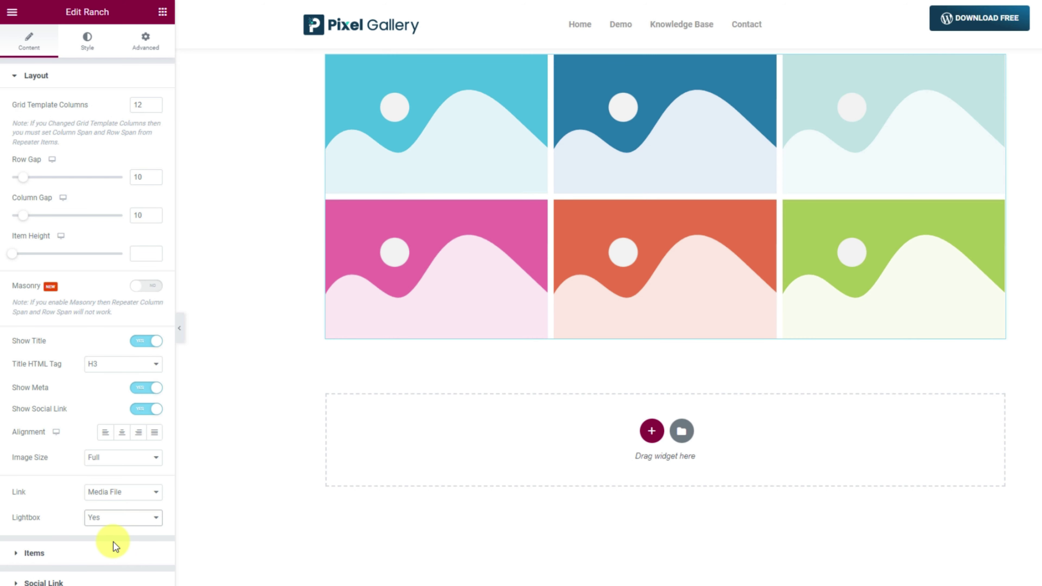
# - Set the Sporty Man gallery item's row span to 2
pyautogui.click(113, 552)
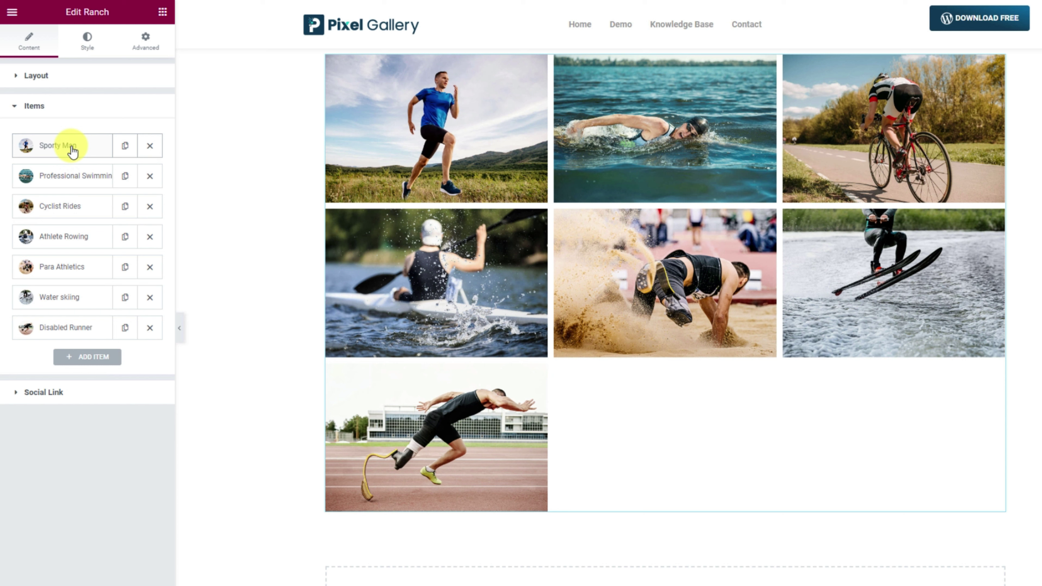
pyautogui.click(72, 152)
pyautogui.click(112, 176)
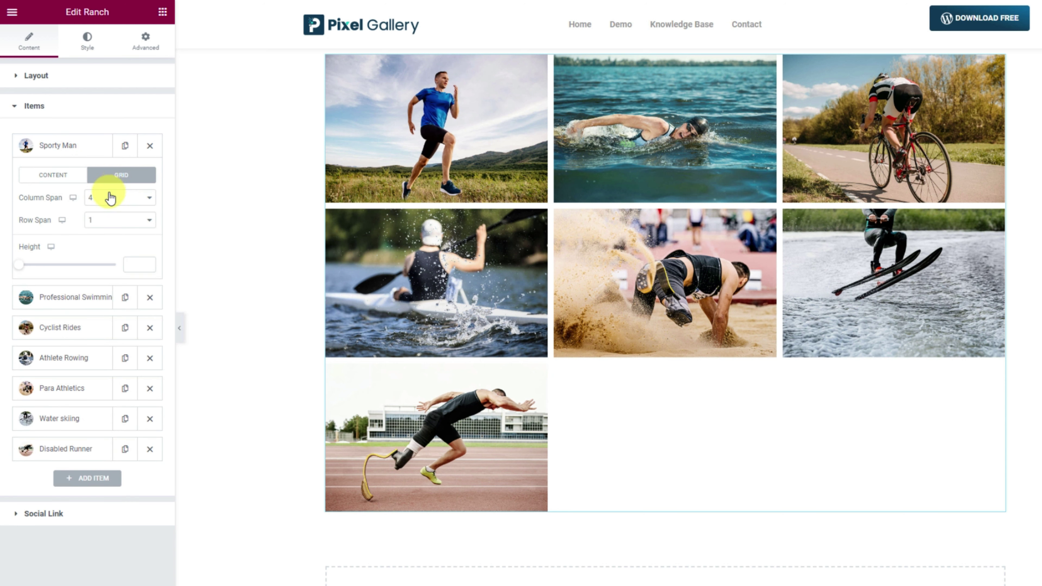
pyautogui.click(113, 223)
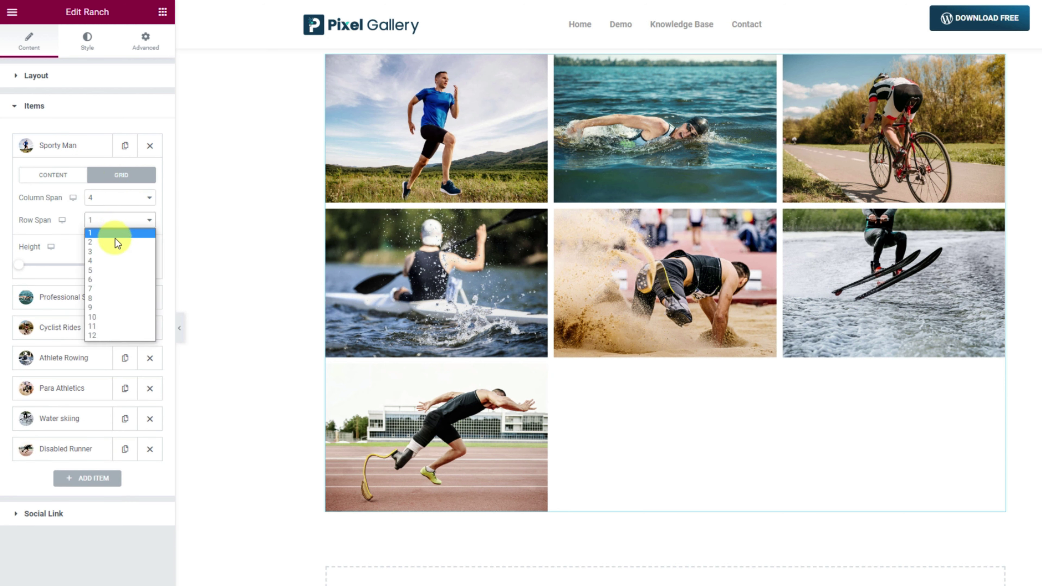
pyautogui.click(115, 244)
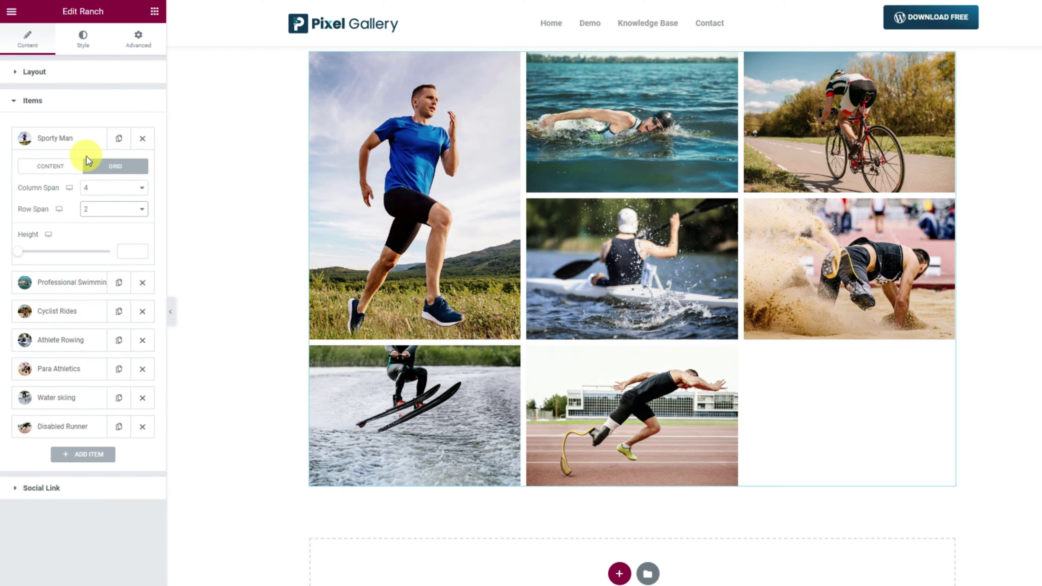
pyautogui.click(82, 149)
# - Set the Professional Swimming gallery item's column span to 8 and review the resulting grid
pyautogui.click(78, 171)
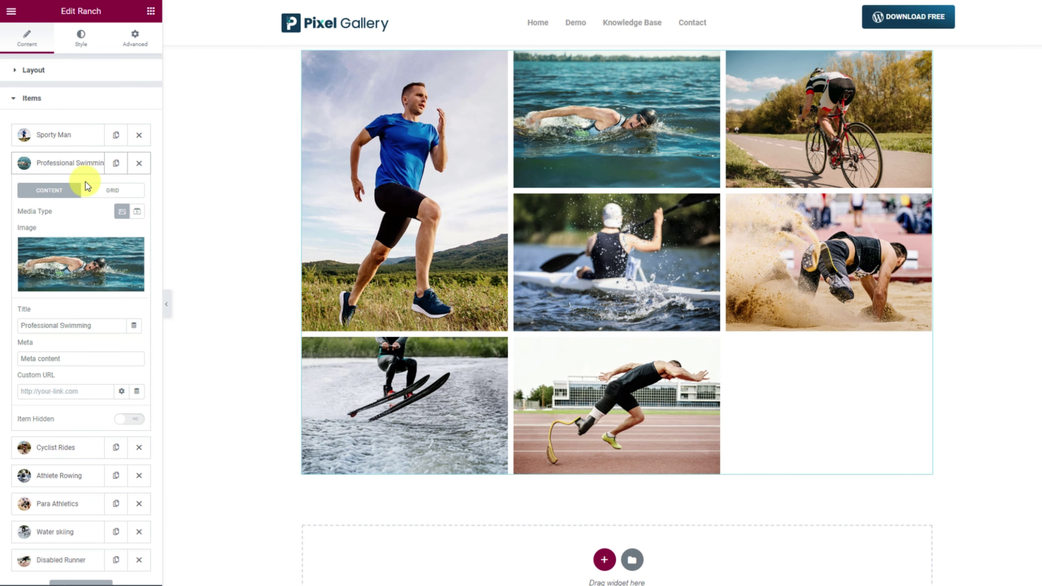
pyautogui.click(111, 191)
pyautogui.click(109, 210)
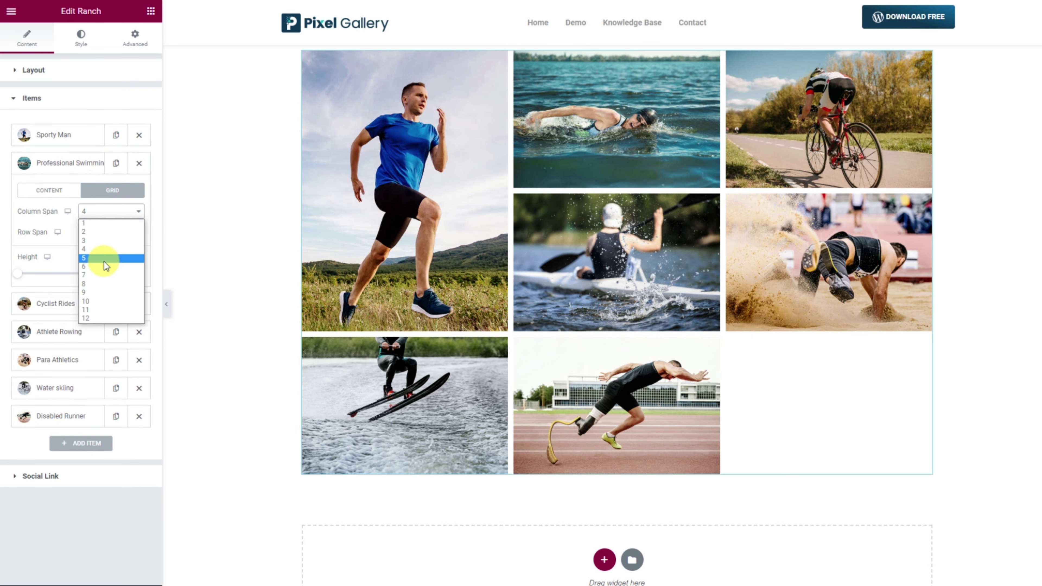
pyautogui.click(103, 285)
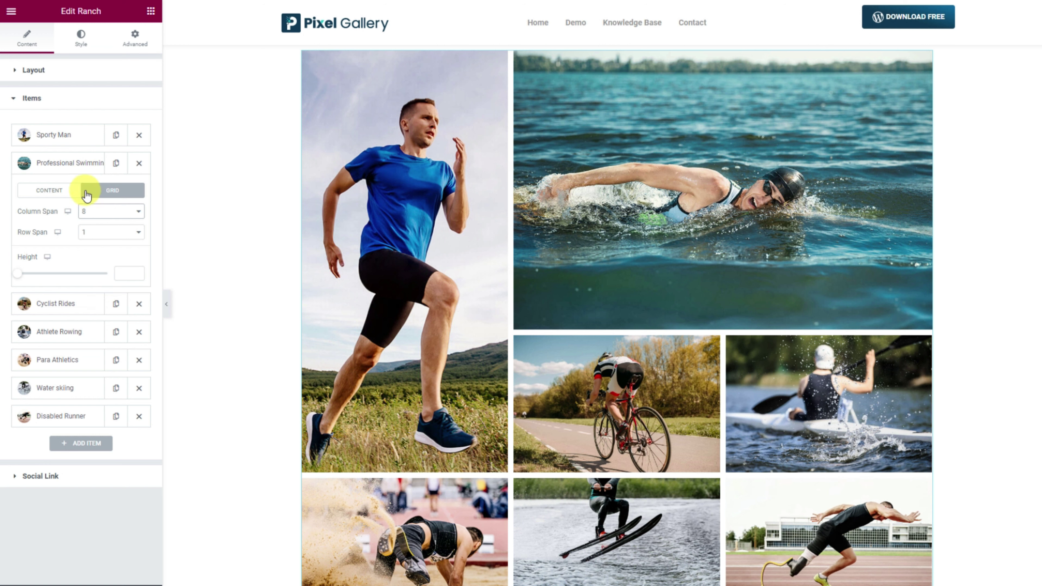
pyautogui.click(75, 165)
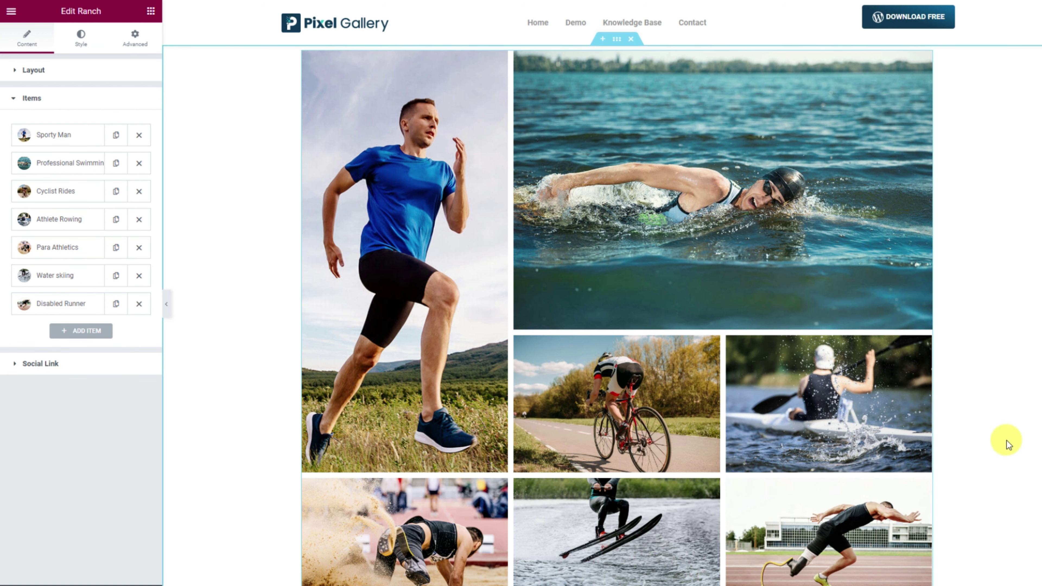
pyautogui.scroll(-1, 1006, 442)
pyautogui.scroll(1, 1007, 442)
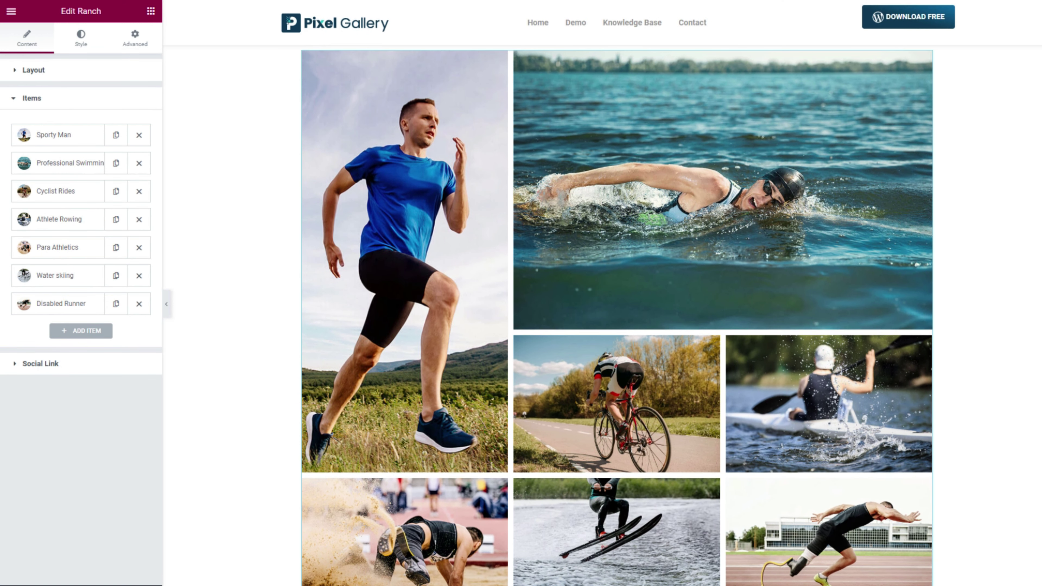
pyautogui.scroll(-1, 604, 293)
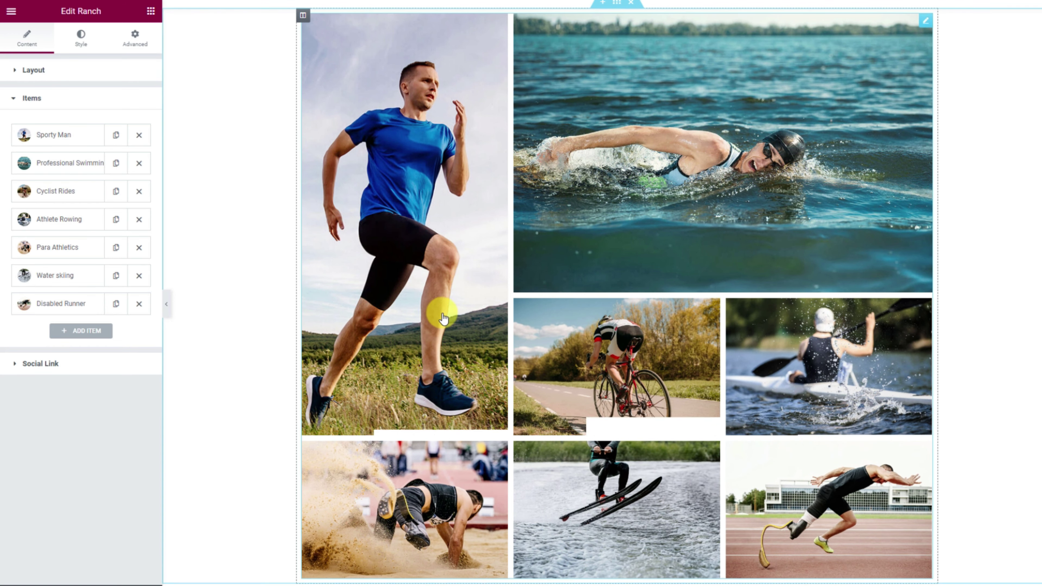
pyautogui.moveTo(728, 263)
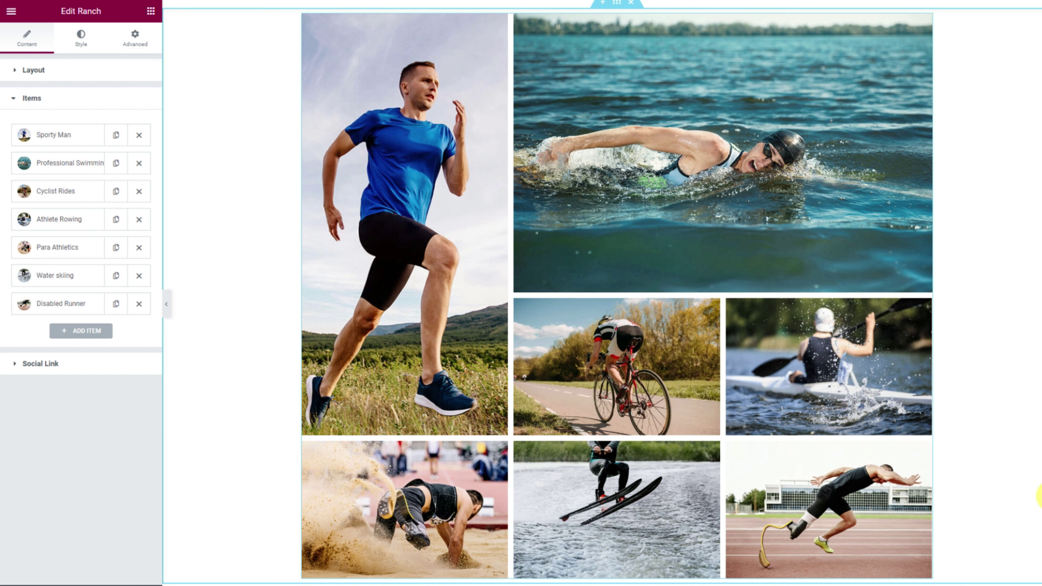
pyautogui.click(60, 365)
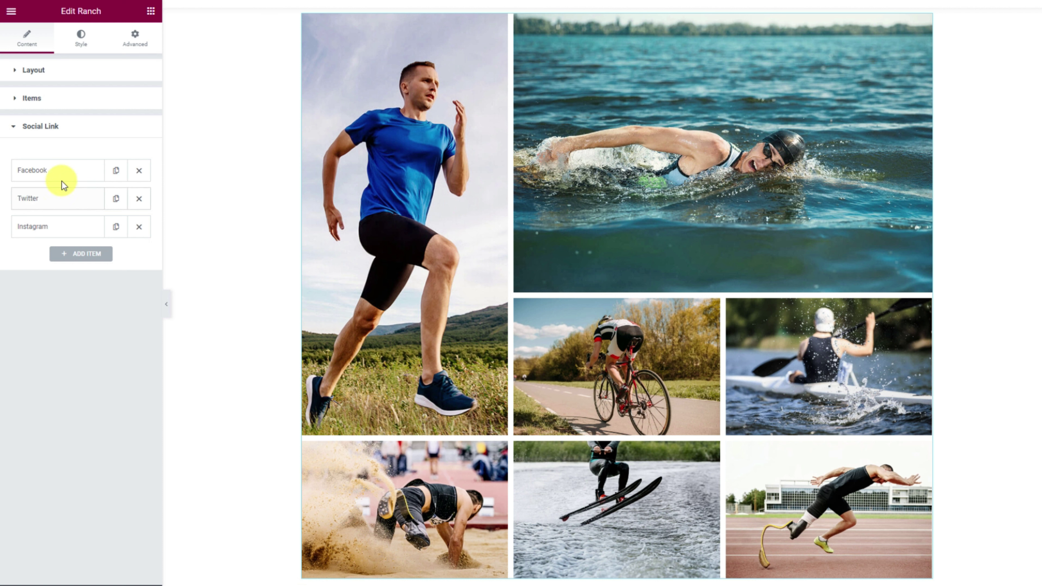
pyautogui.click(65, 174)
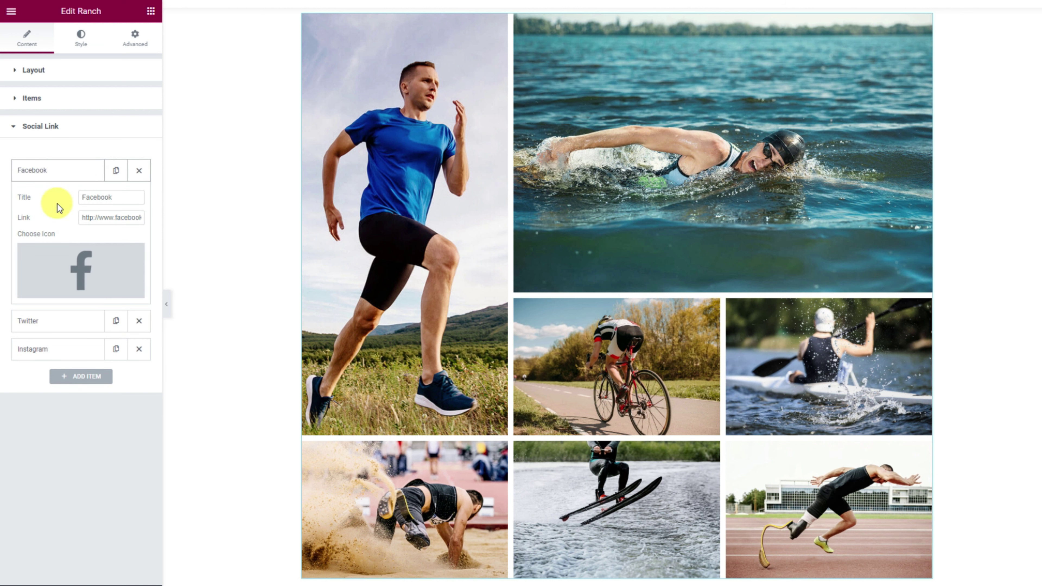
pyautogui.click(77, 177)
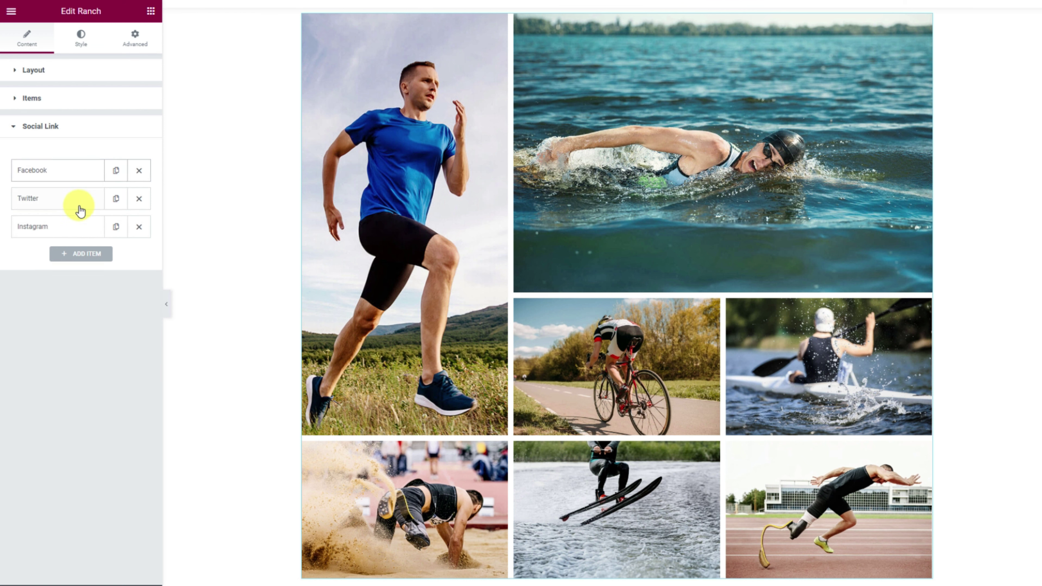
pyautogui.click(81, 254)
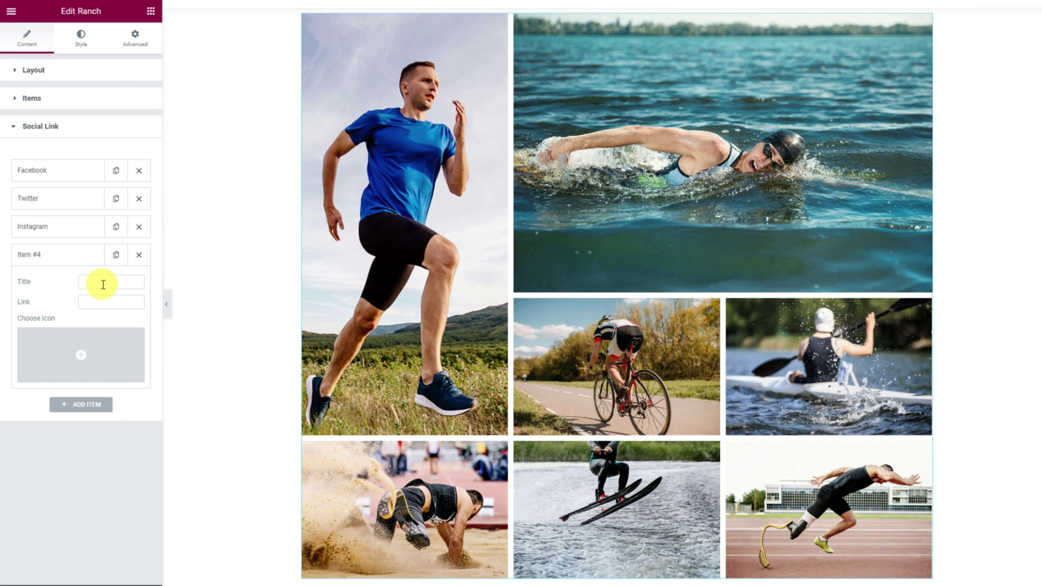
pyautogui.click(106, 282)
pyautogui.write('Y')
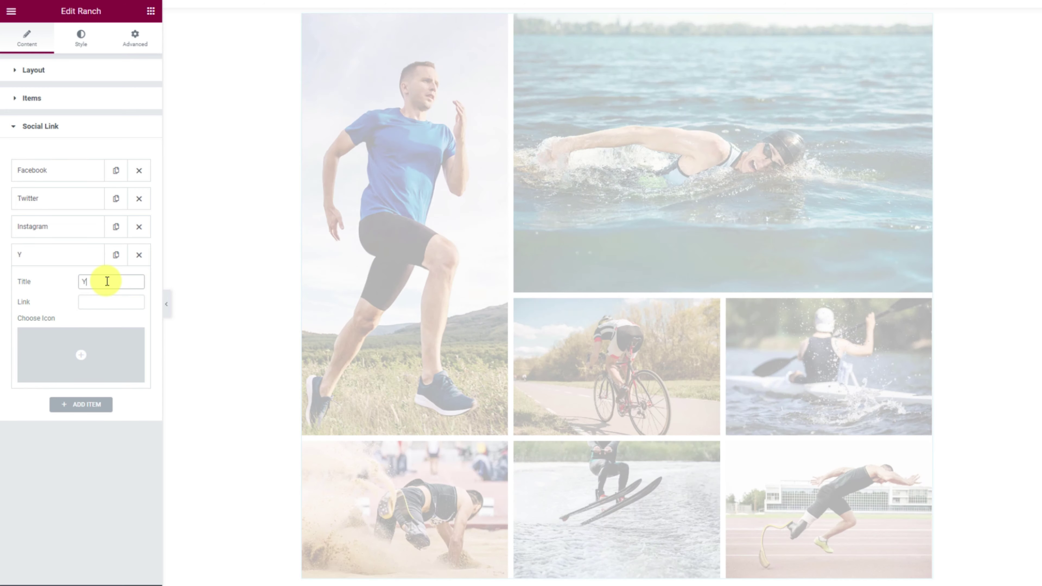
pyautogui.write('ouTube')
pyautogui.click(111, 303)
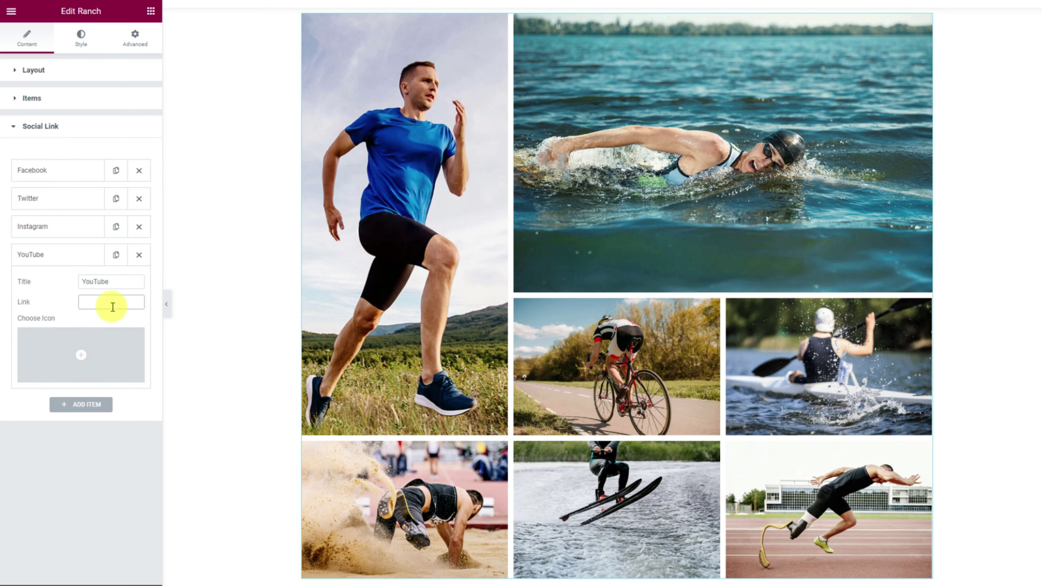
pyautogui.write('www.youtube.com/')
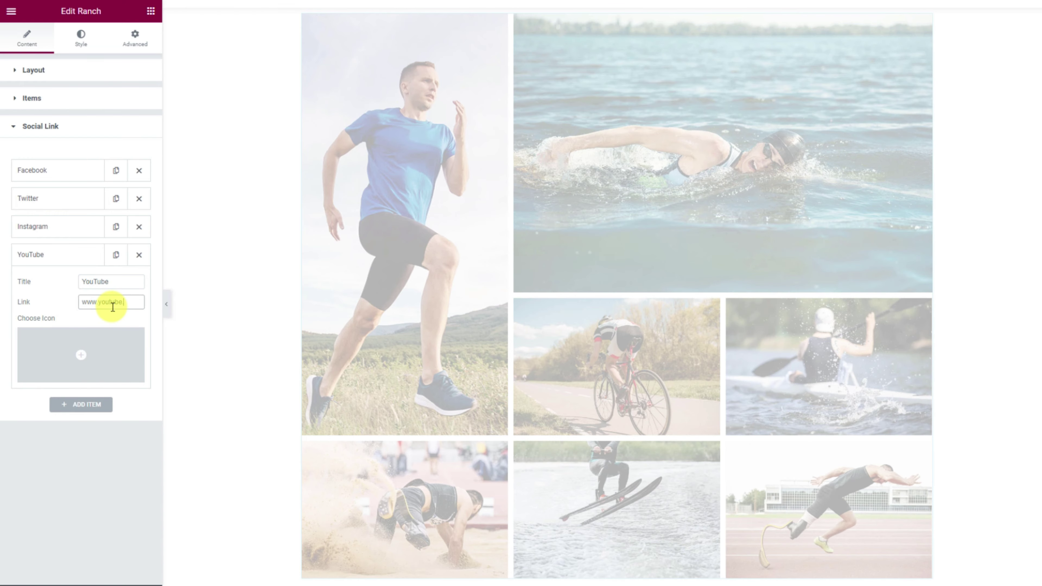
pyautogui.write('bdthemes')
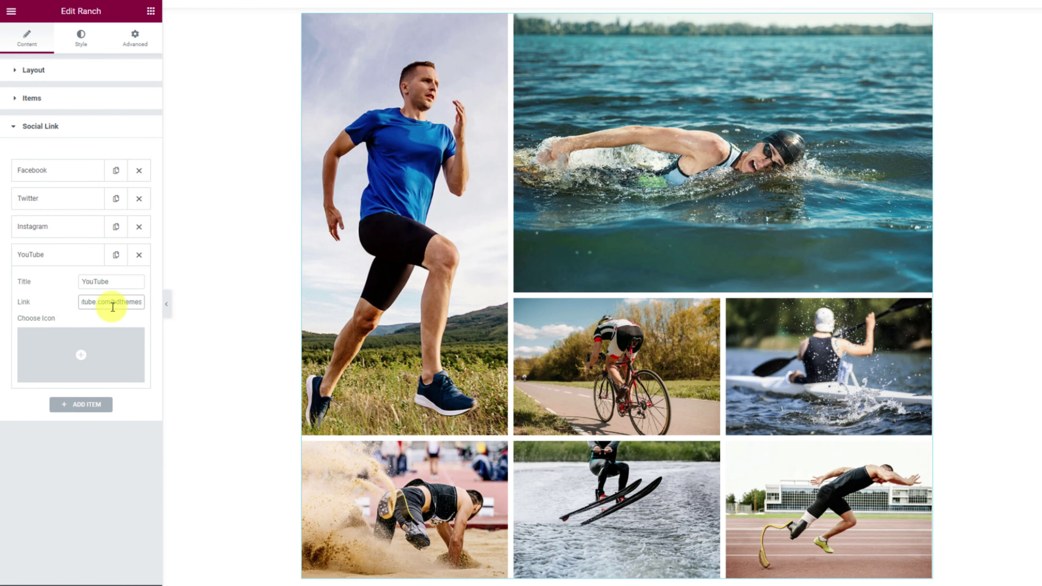
# - Find the YouTube icon in the icon library by searching "you" and insert it for the new social link
pyautogui.click(83, 348)
pyautogui.click(489, 130)
pyautogui.write('you')
pyautogui.click(442, 209)
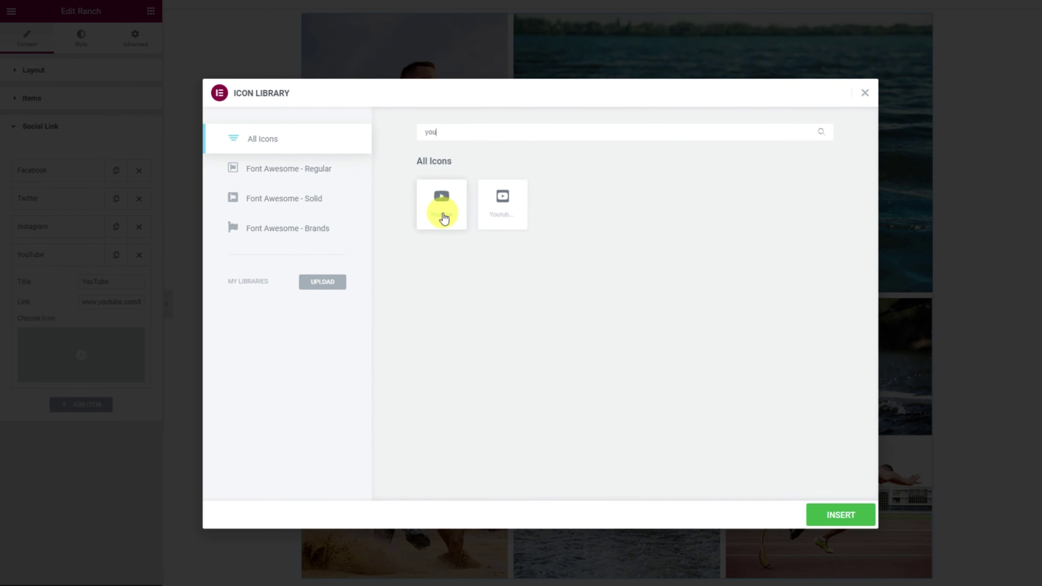
pyautogui.click(833, 524)
pyautogui.moveTo(344, 314)
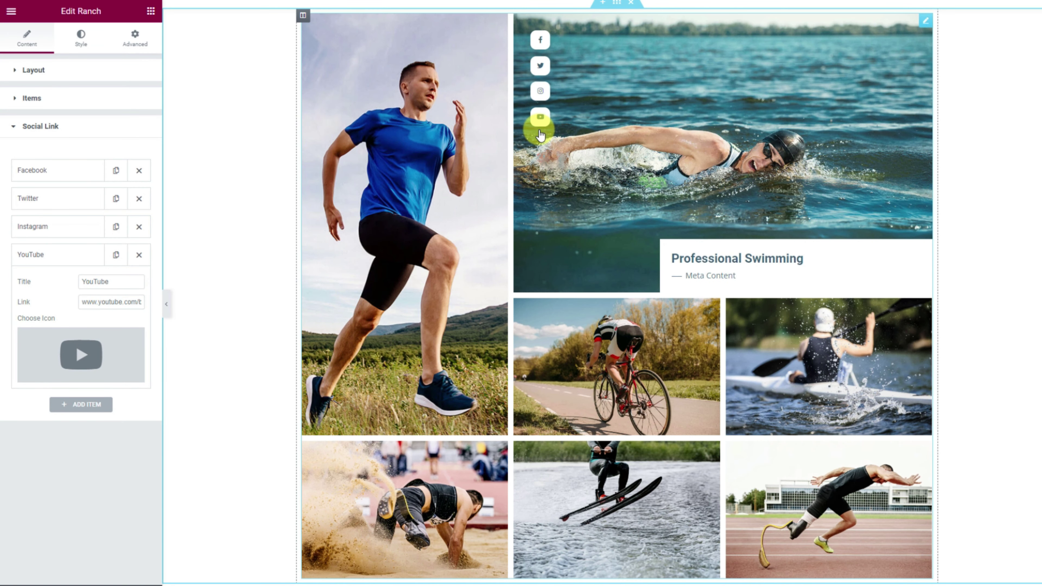
# - Set the background color of the gallery's content overlay to #006DBE and preview it on an image
pyautogui.click(83, 45)
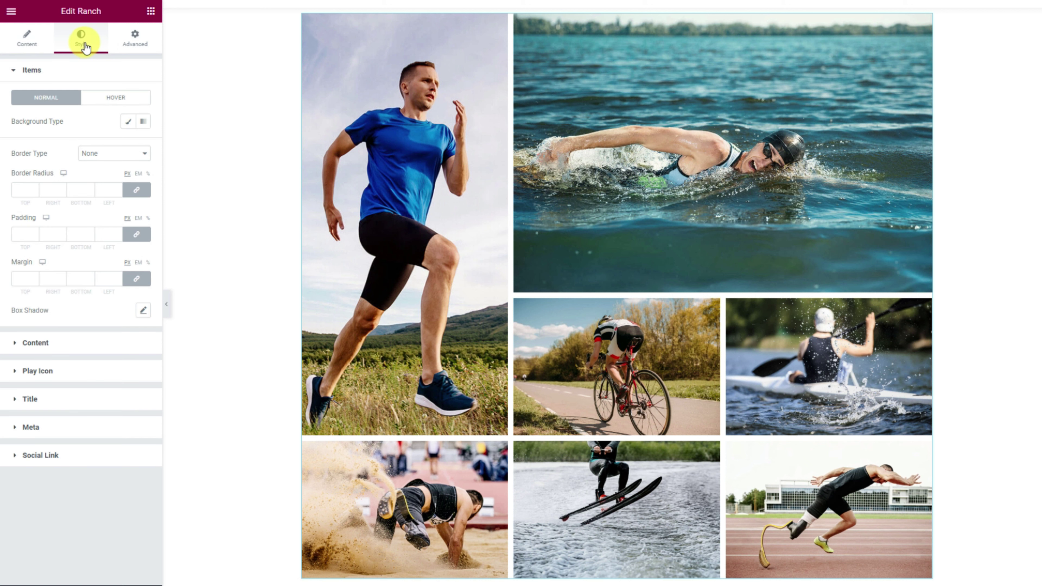
pyautogui.click(41, 344)
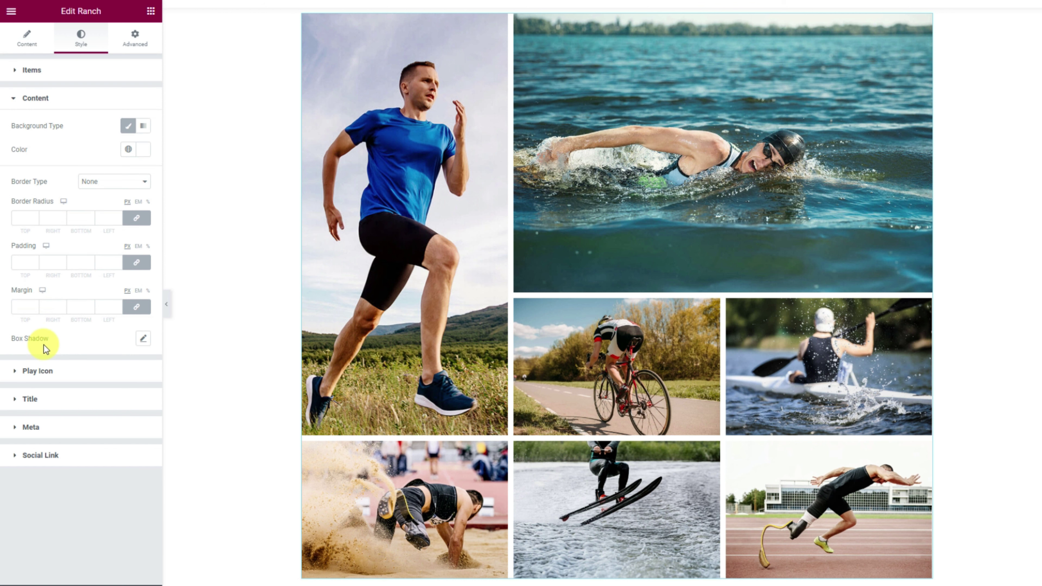
pyautogui.click(142, 152)
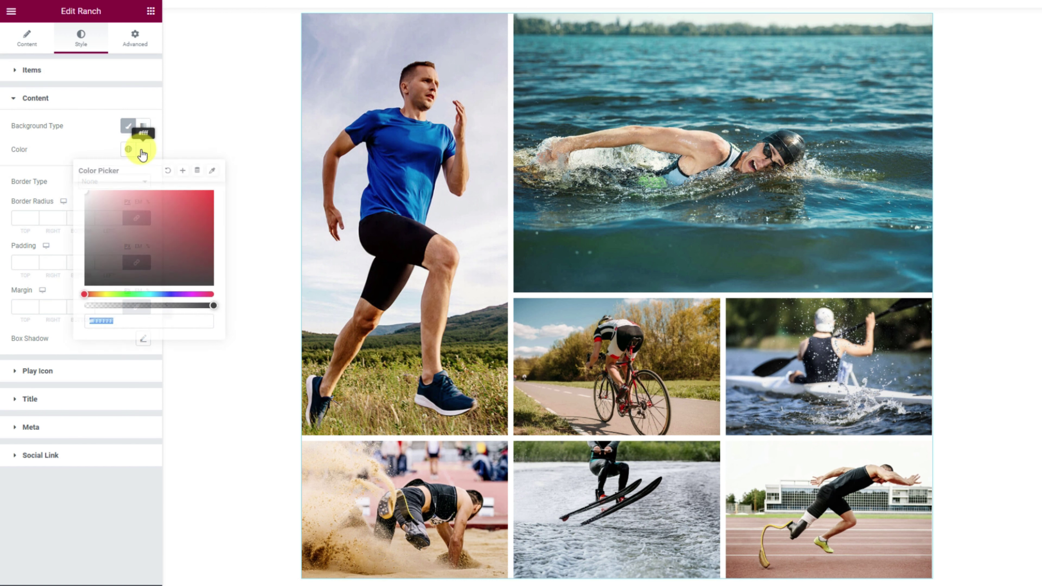
pyautogui.click(114, 320)
pyautogui.write('#006DBE')
pyautogui.moveTo(344, 232)
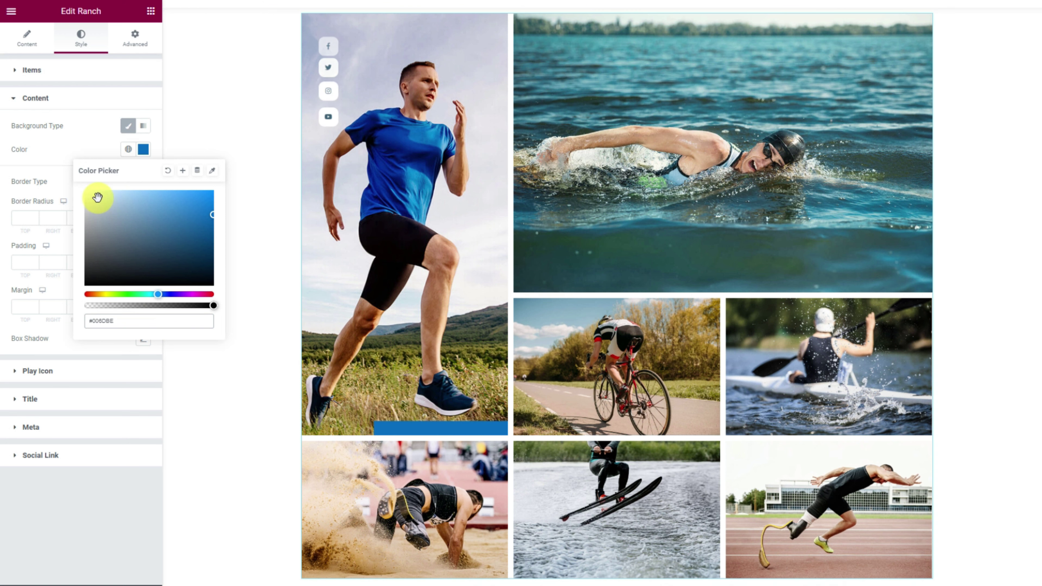
pyautogui.click(70, 151)
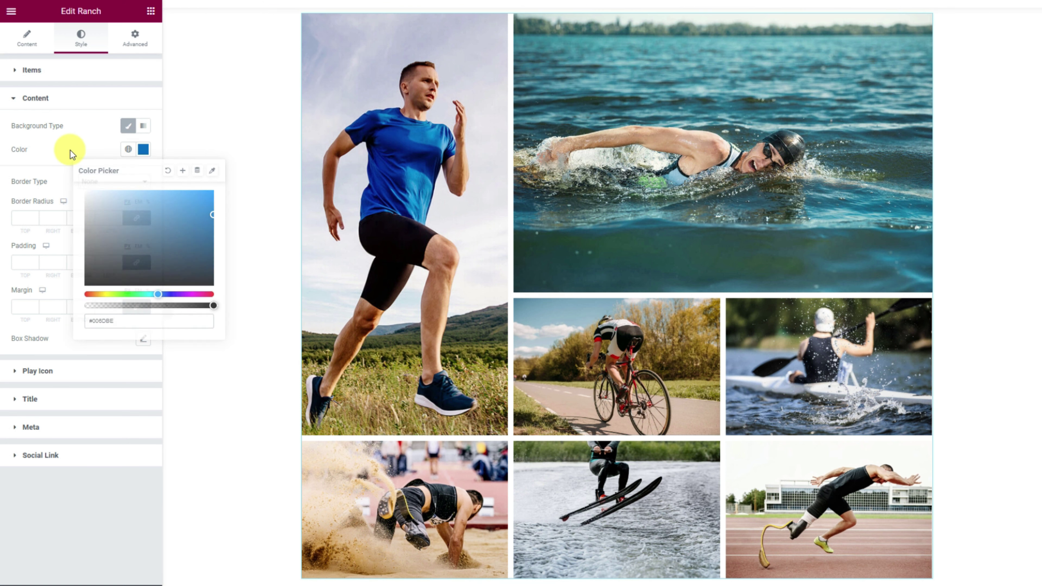
# - Set the gallery item title color to white (#FFFFFF)
pyautogui.click(74, 400)
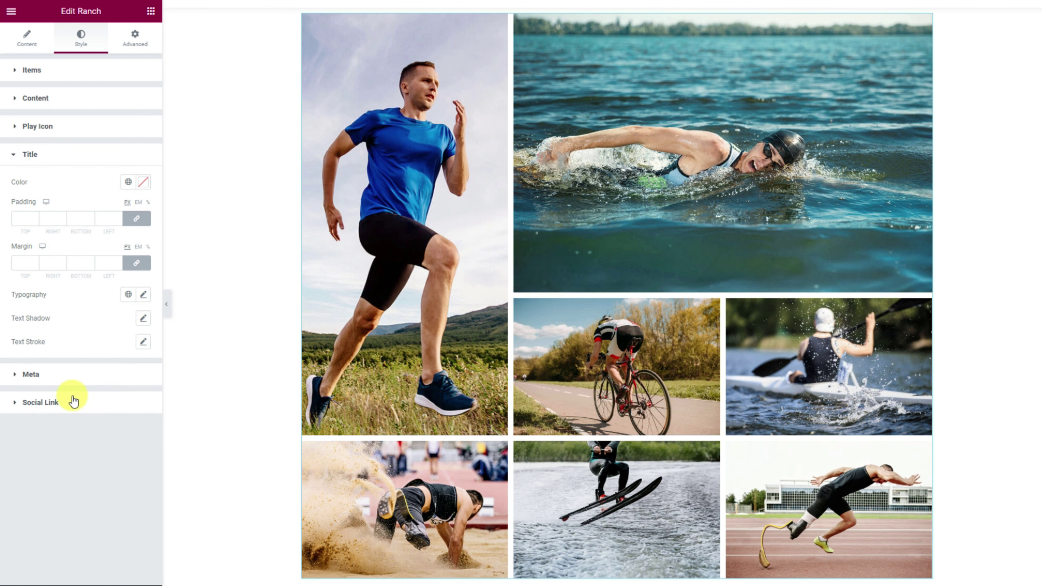
pyautogui.click(146, 184)
pyautogui.click(61, 182)
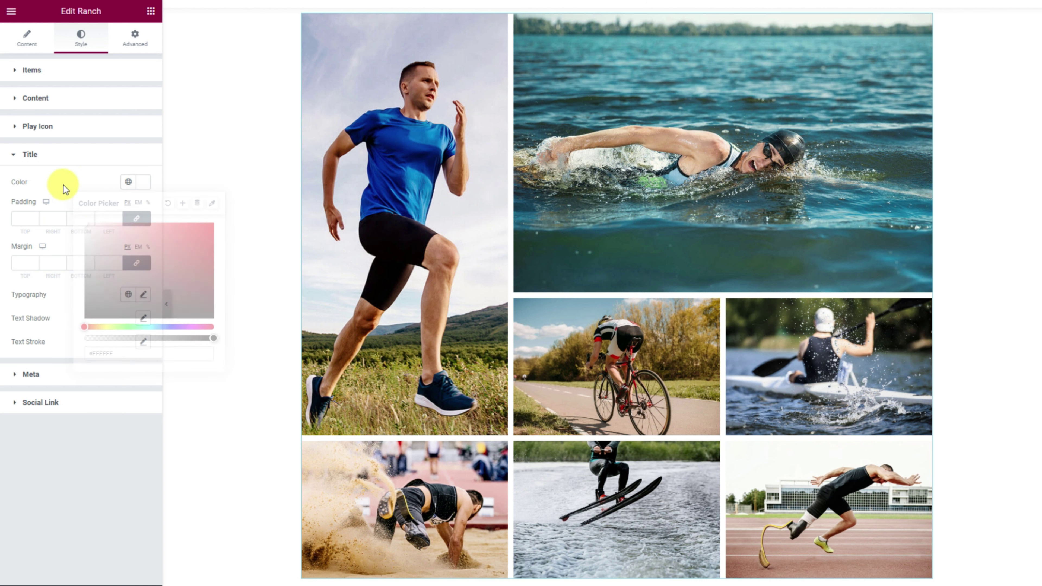
# - Set the title typography to the Poppins font family, size 20 px and weight 500
pyautogui.click(143, 294)
pyautogui.click(110, 353)
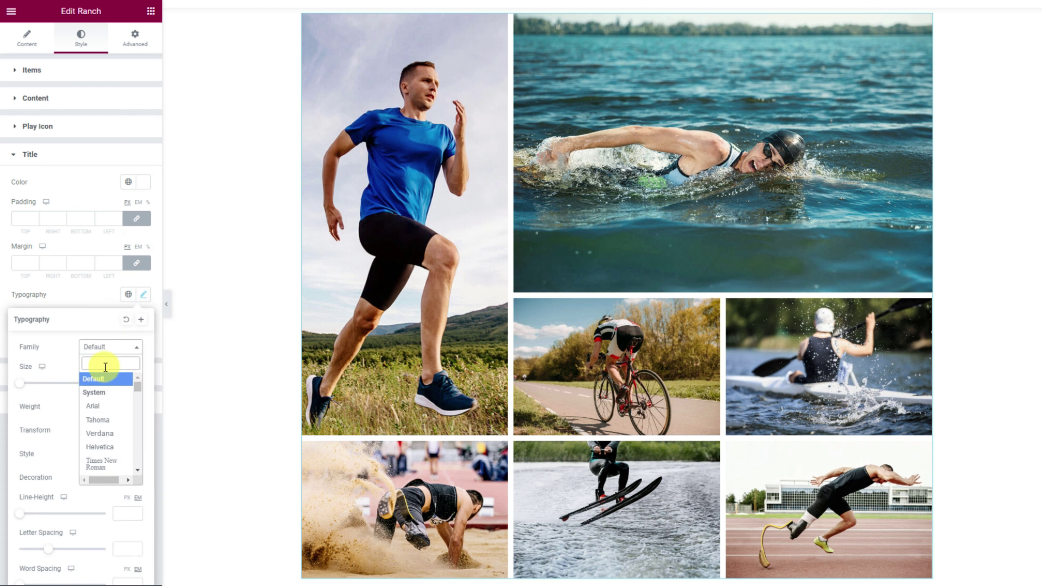
pyautogui.write('poppins')
pyautogui.click(117, 390)
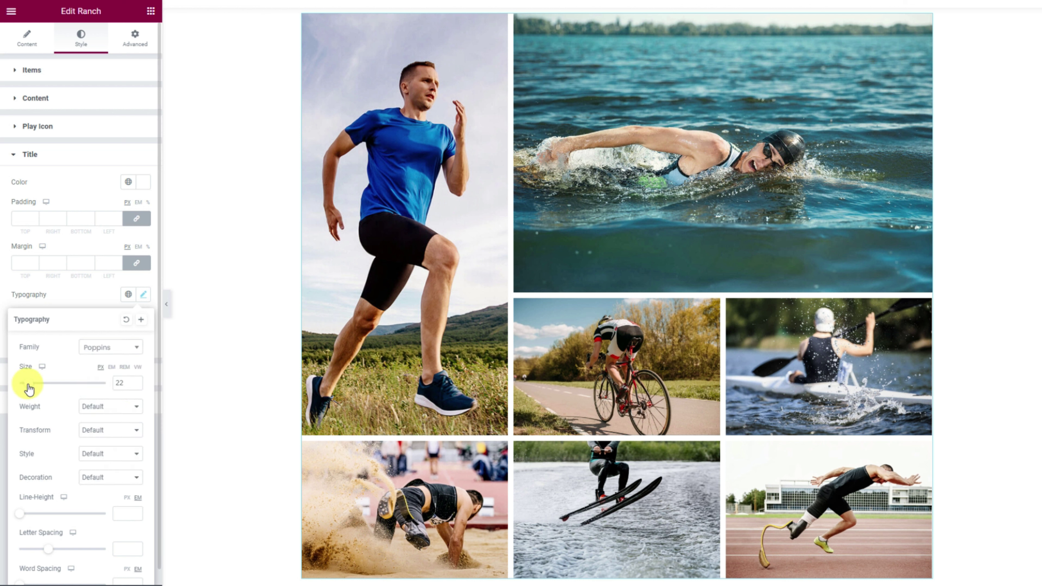
pyautogui.click(110, 408)
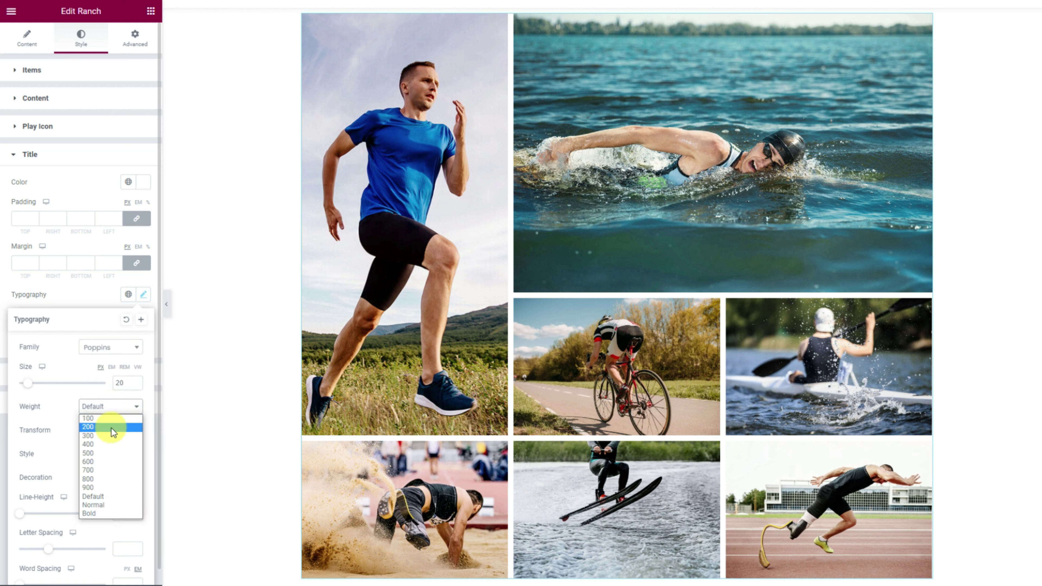
pyautogui.click(109, 454)
pyautogui.click(94, 306)
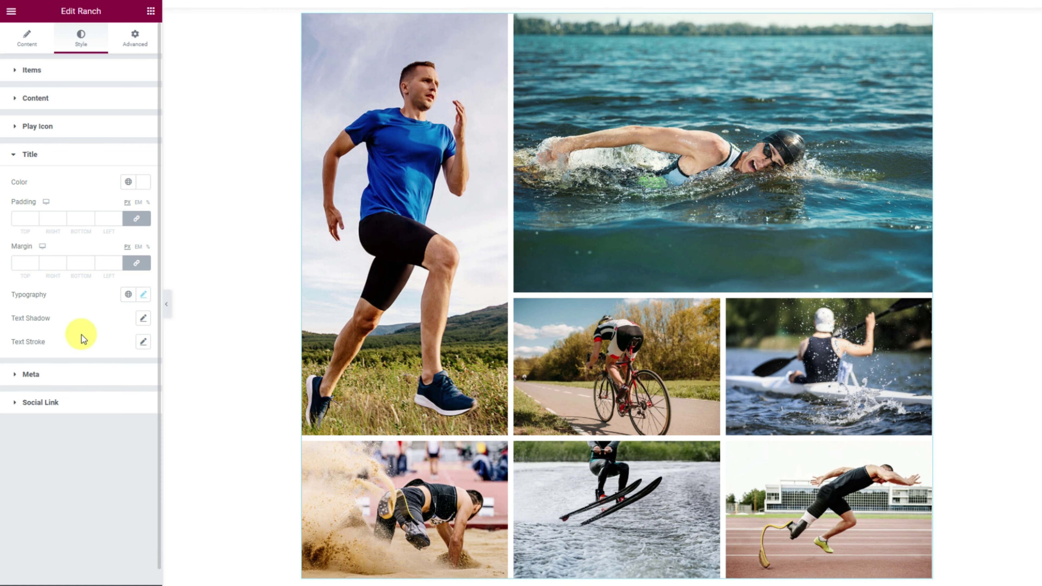
# - Set the gallery items' meta text color to white
pyautogui.click(80, 379)
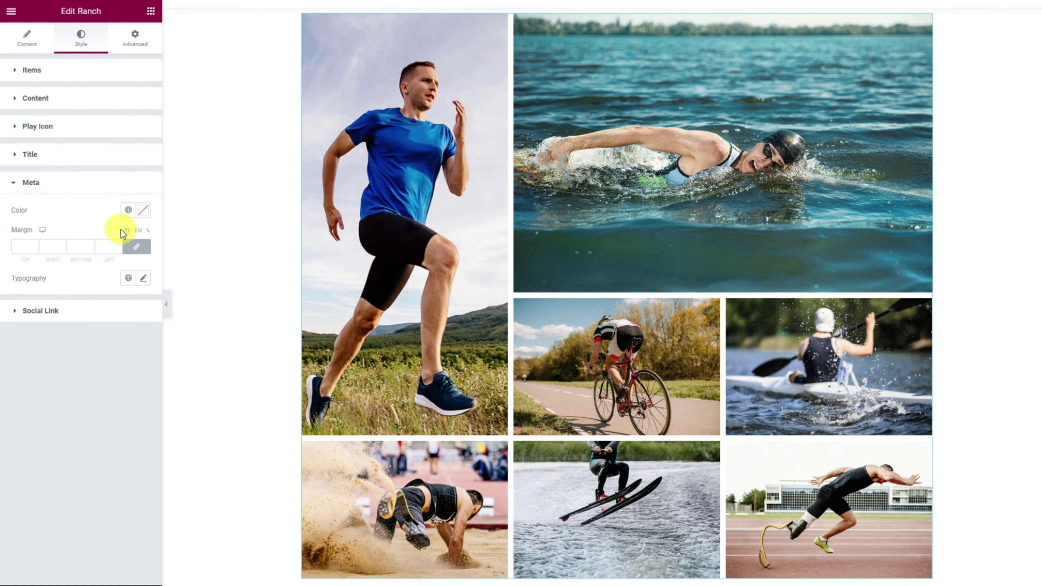
pyautogui.click(144, 214)
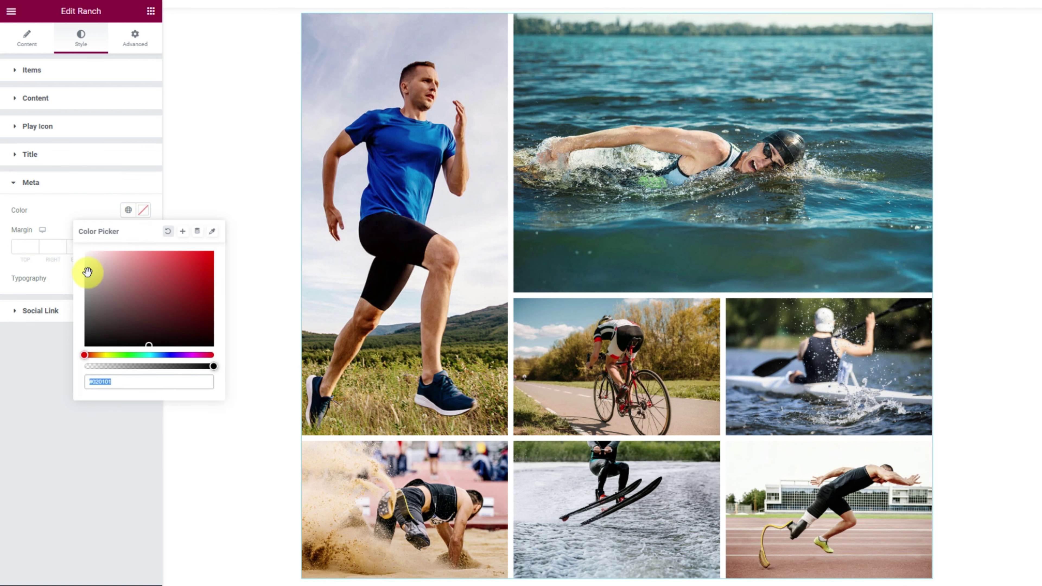
pyautogui.click(63, 213)
# - Set the meta typography to the Poppins font family, size 12 px and weight 400
pyautogui.click(142, 279)
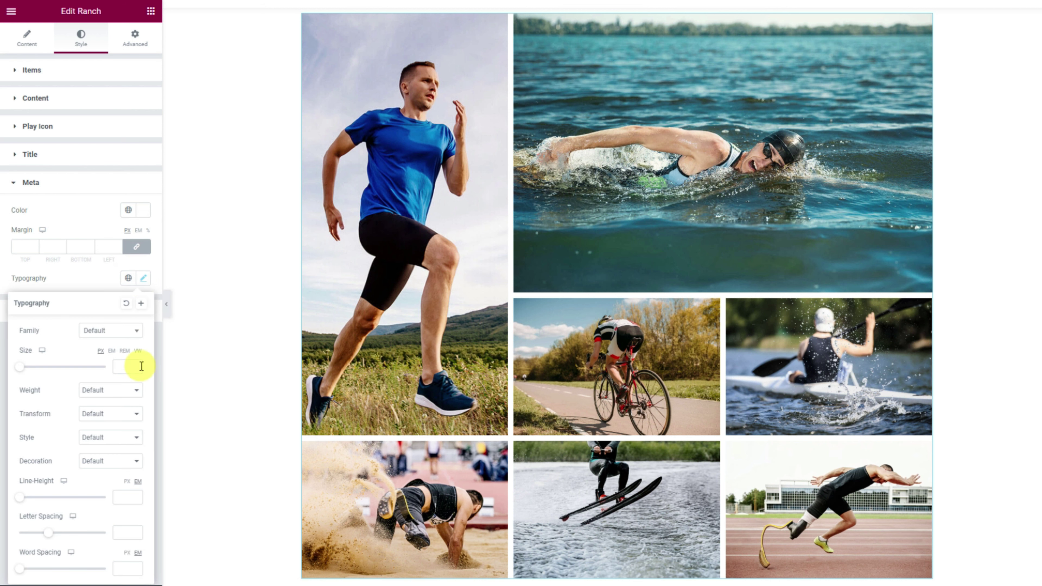
pyautogui.click(108, 334)
pyautogui.write('poppins')
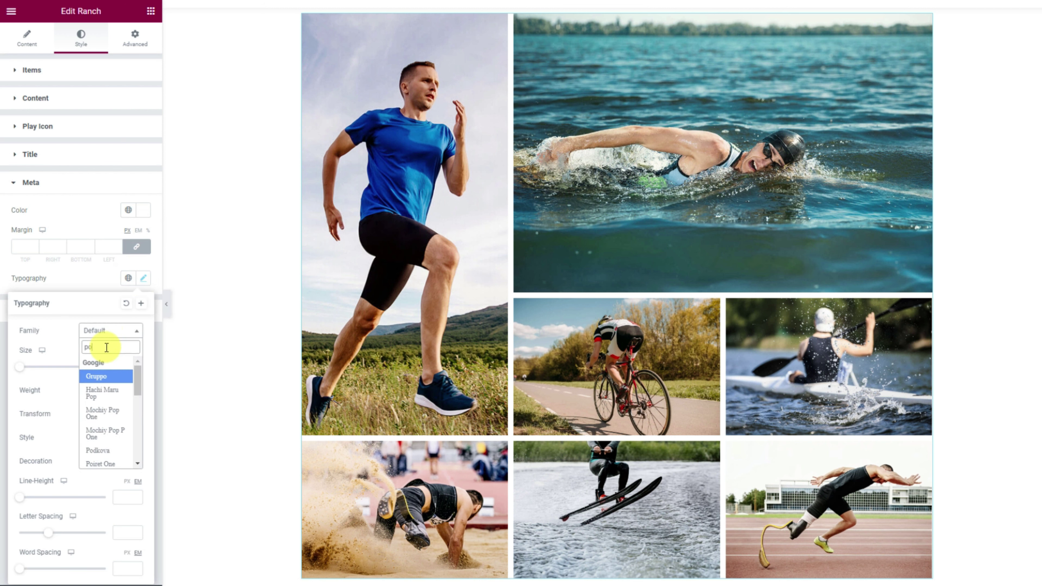
pyautogui.click(106, 363)
pyautogui.moveTo(22, 373); pyautogui.dragTo(25, 371)
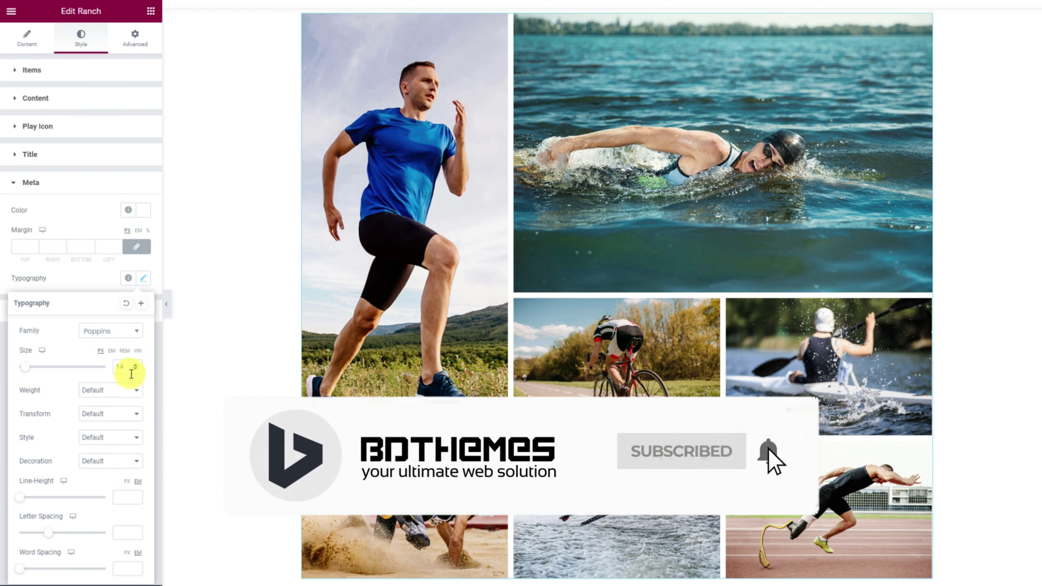
pyautogui.click(110, 392)
pyautogui.click(106, 428)
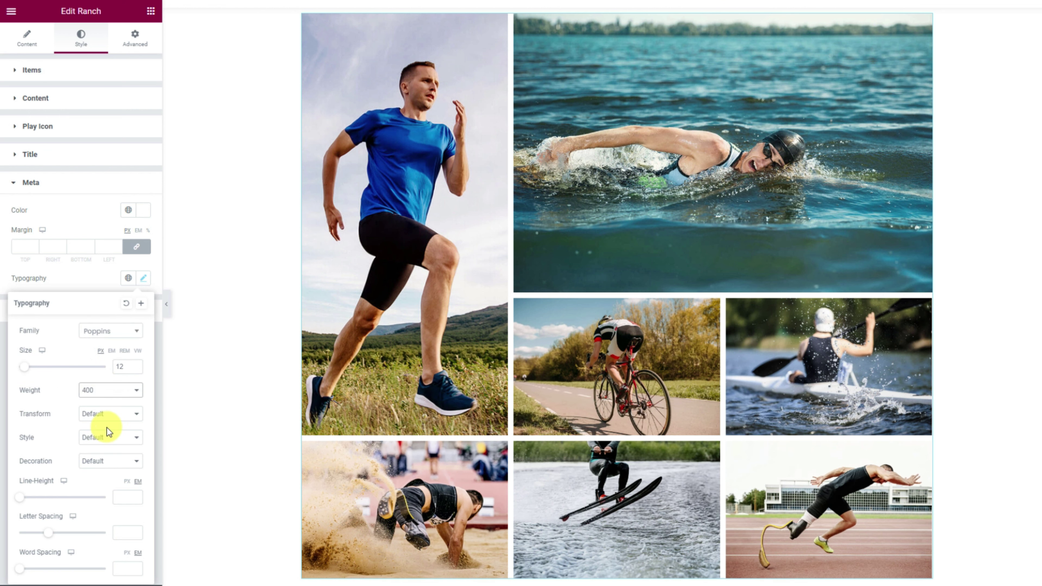
pyautogui.click(72, 259)
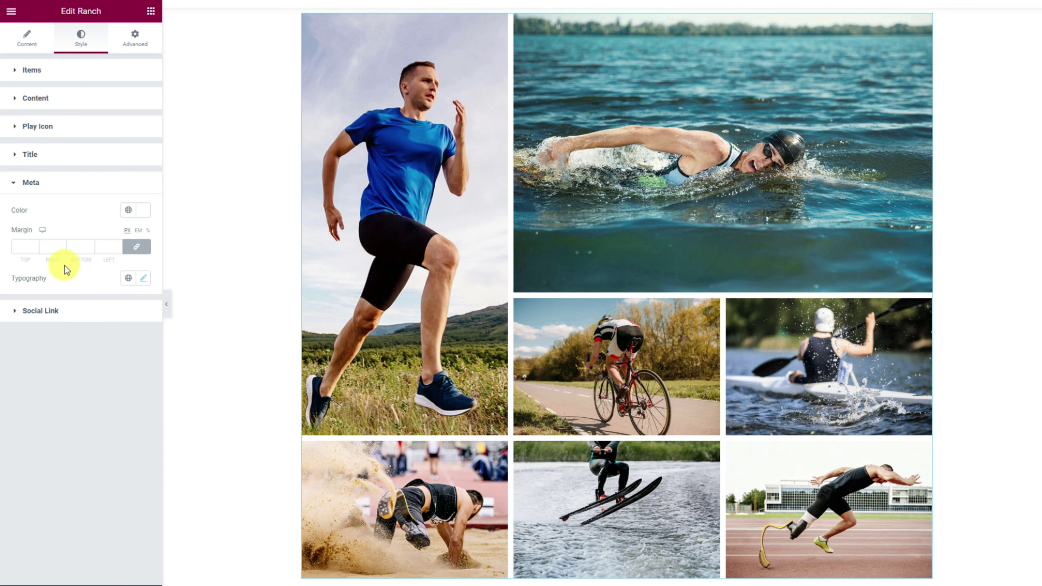
# - Set the normal-state color of the social link icons to white (#FFFFFF)
pyautogui.click(45, 311)
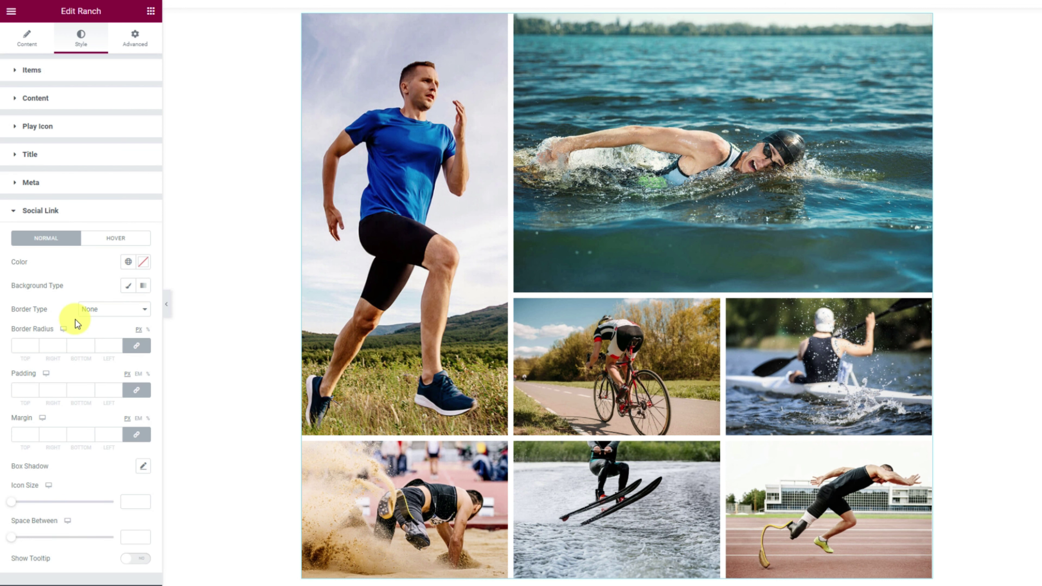
pyautogui.click(144, 269)
pyautogui.click(121, 314)
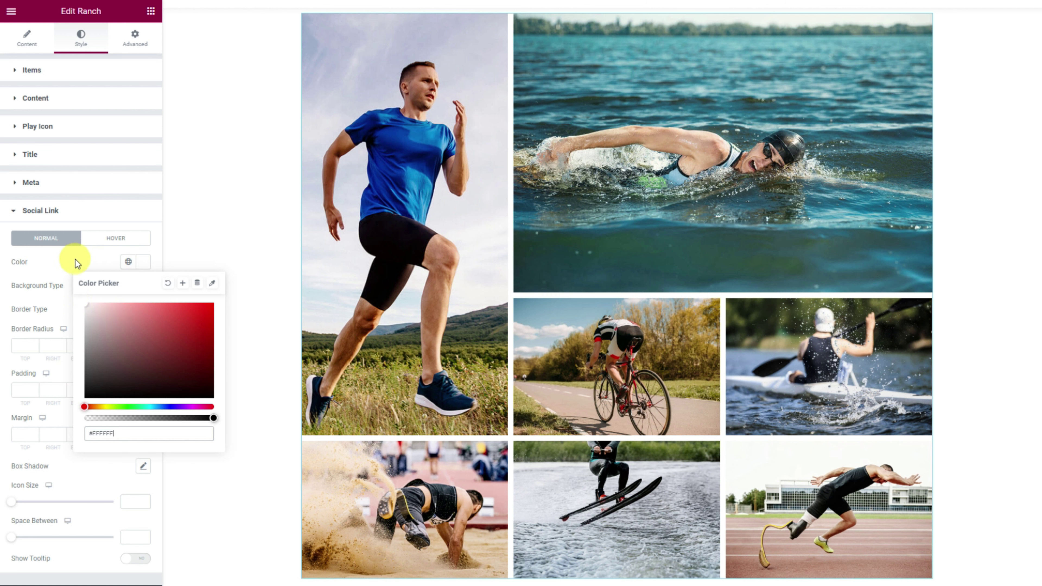
pyautogui.click(75, 261)
# - Give the social links a classic background in #006DBE for the normal state
pyautogui.click(127, 287)
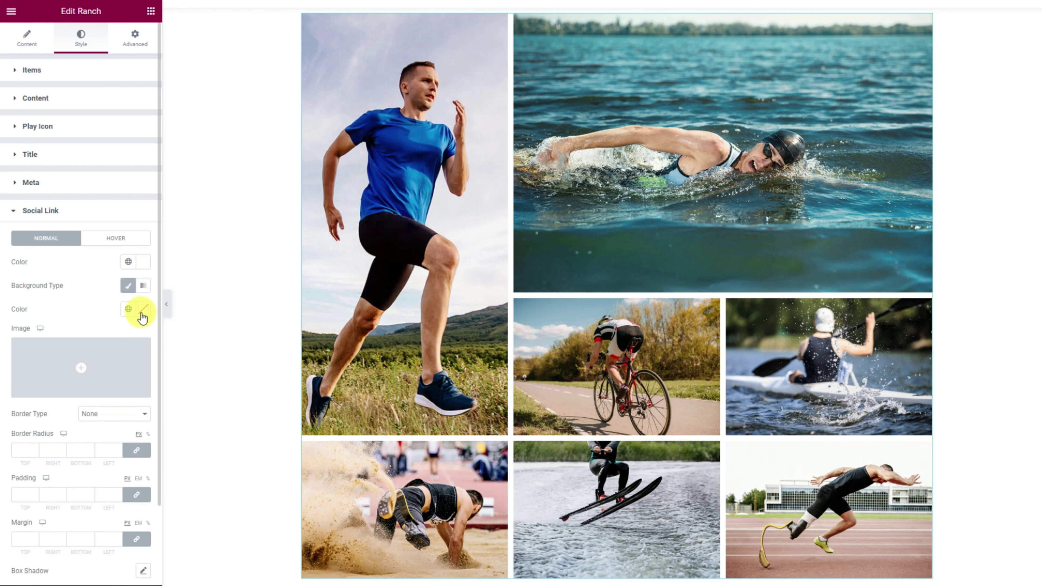
pyautogui.click(142, 308)
pyautogui.hotkey('ctrl', 'v')
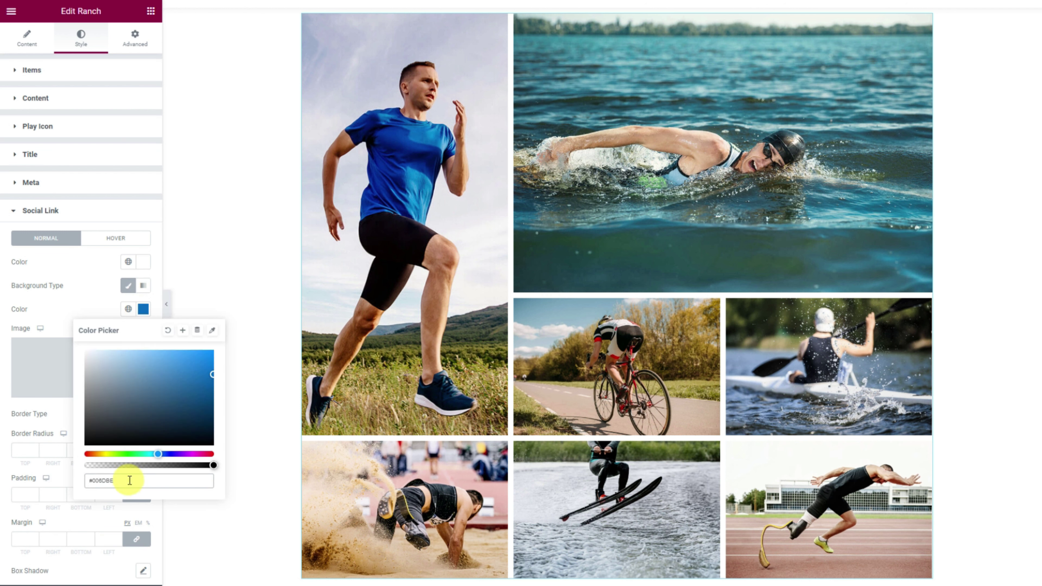
pyautogui.click(97, 303)
# - Collapse the editing panel and preview the overlays and social links on the gallery images
pyautogui.click(165, 304)
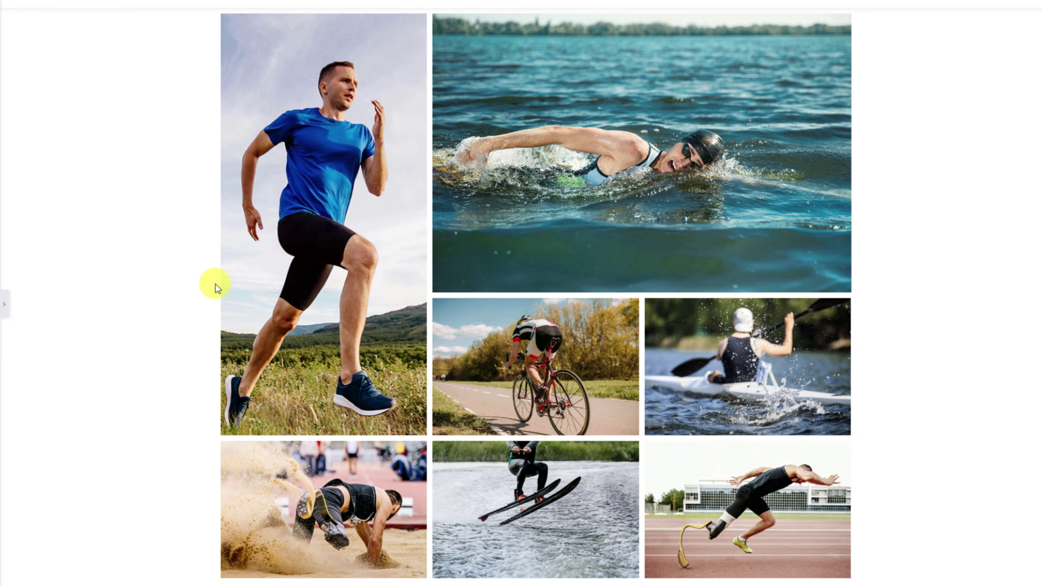
pyautogui.moveTo(281, 254)
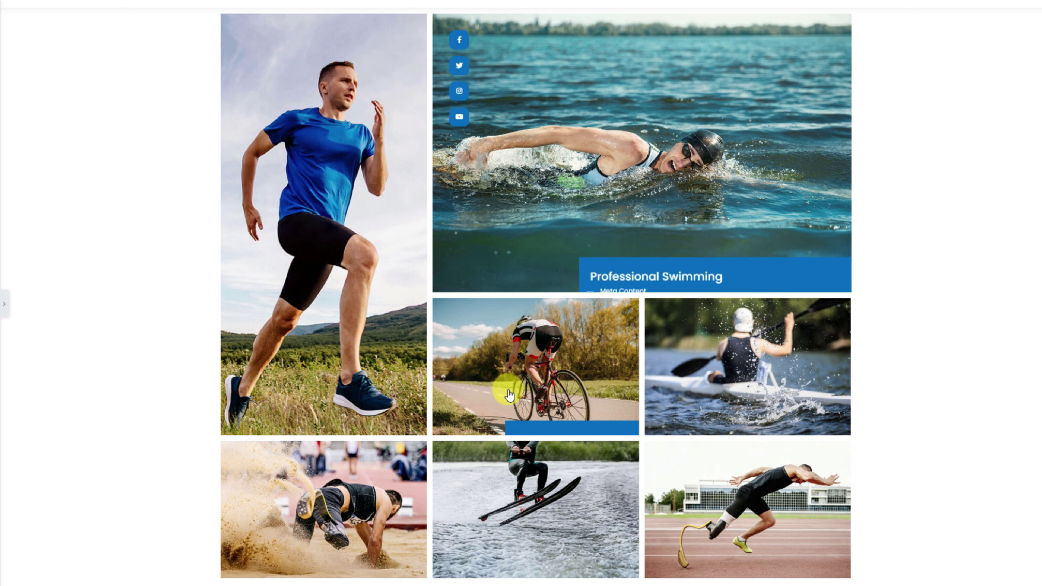
pyautogui.moveTo(723, 395)
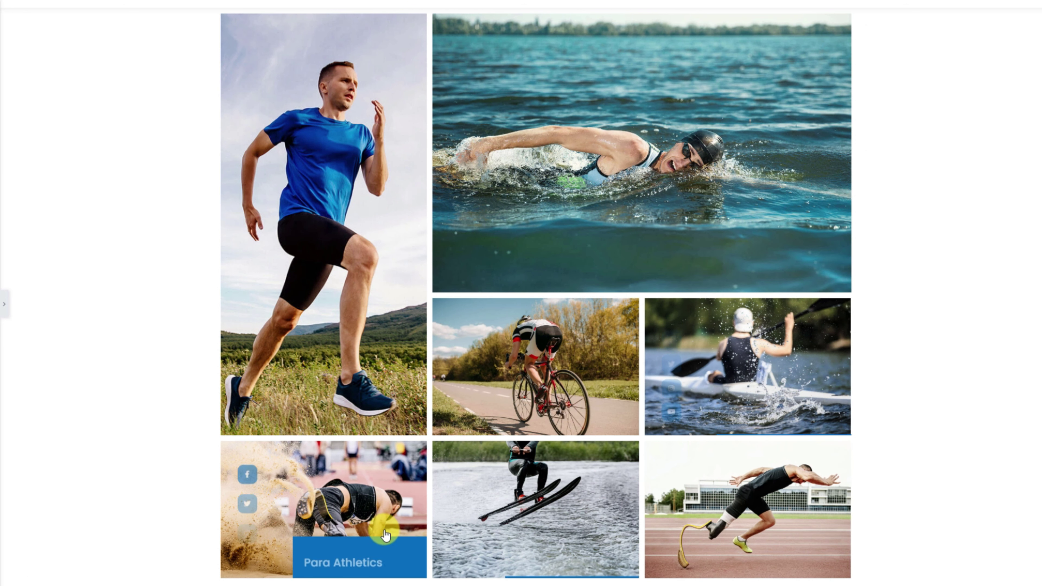
pyautogui.moveTo(522, 522)
pyautogui.moveTo(842, 514)
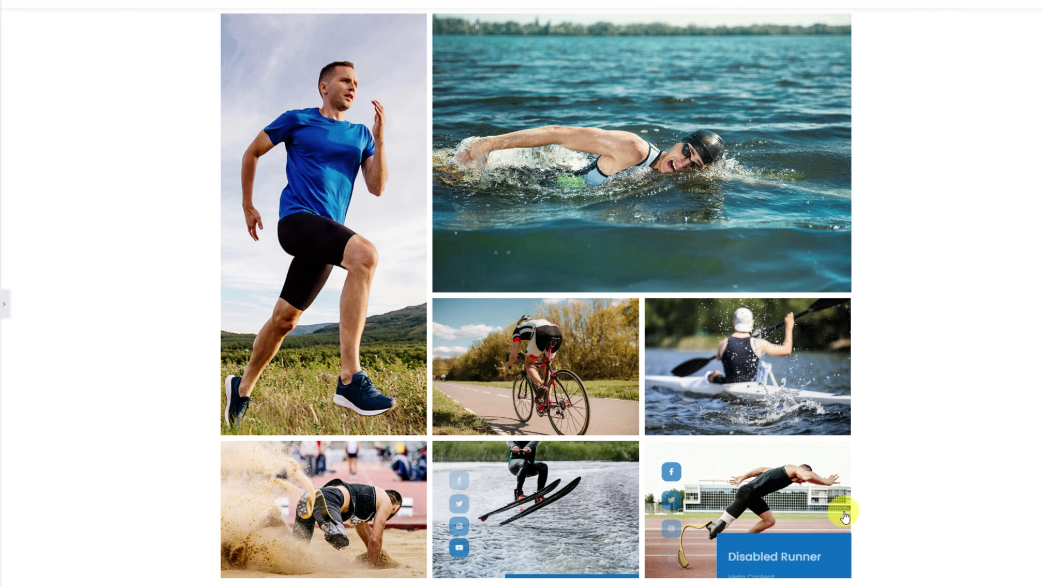